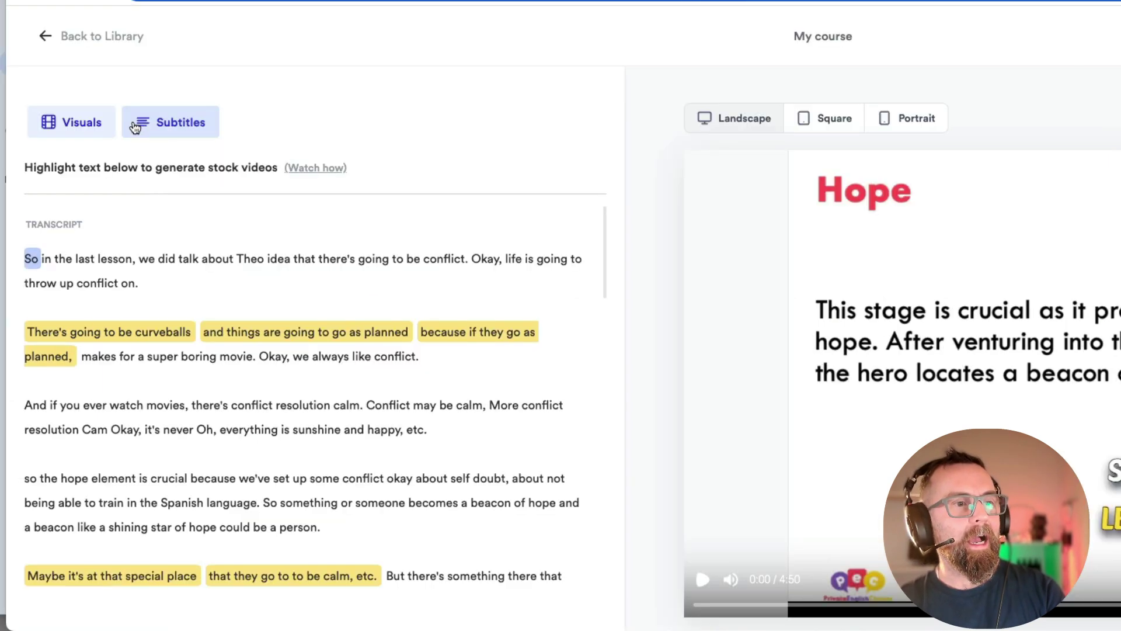
In the Subtitles panel, change the misheard word 'Theo' to 'the'
click(247, 261)
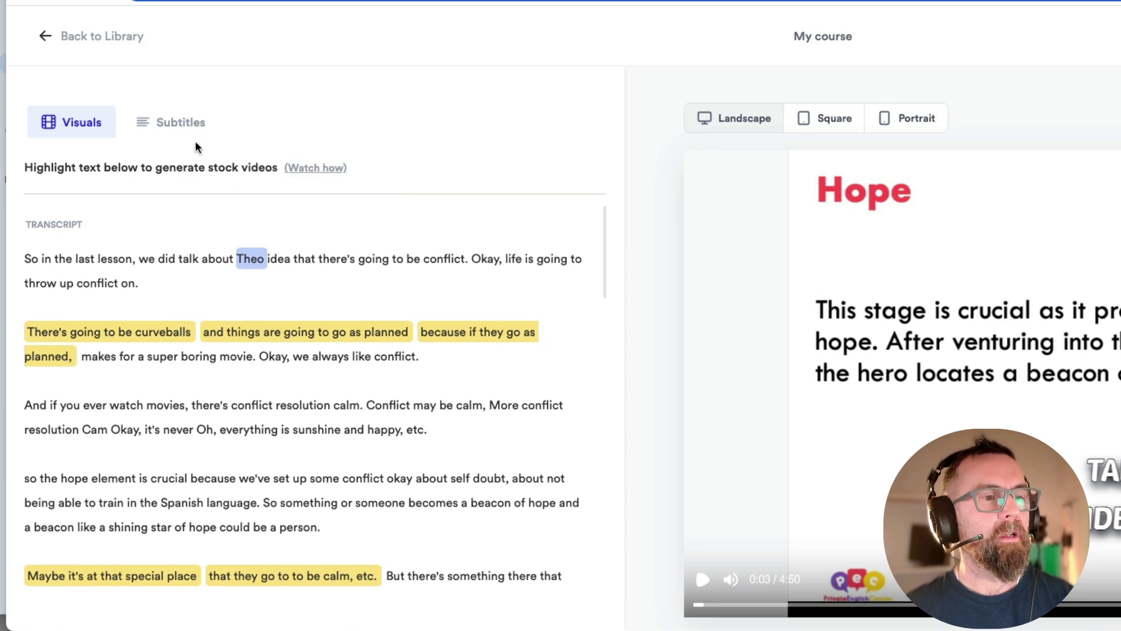
click(178, 122)
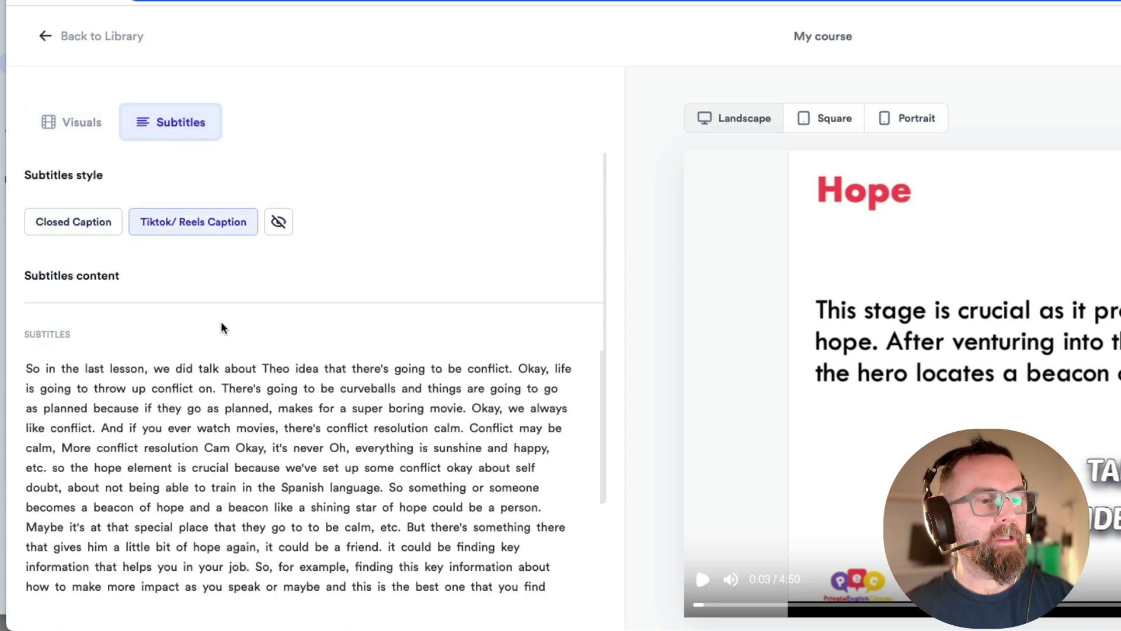
double_click(285, 366)
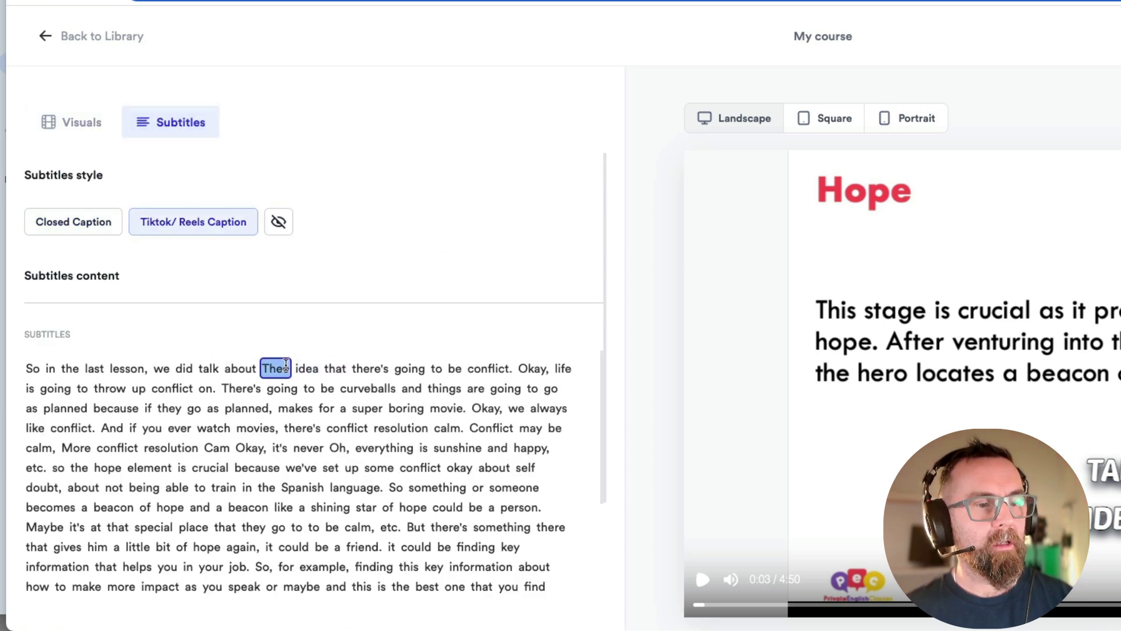
text(the)
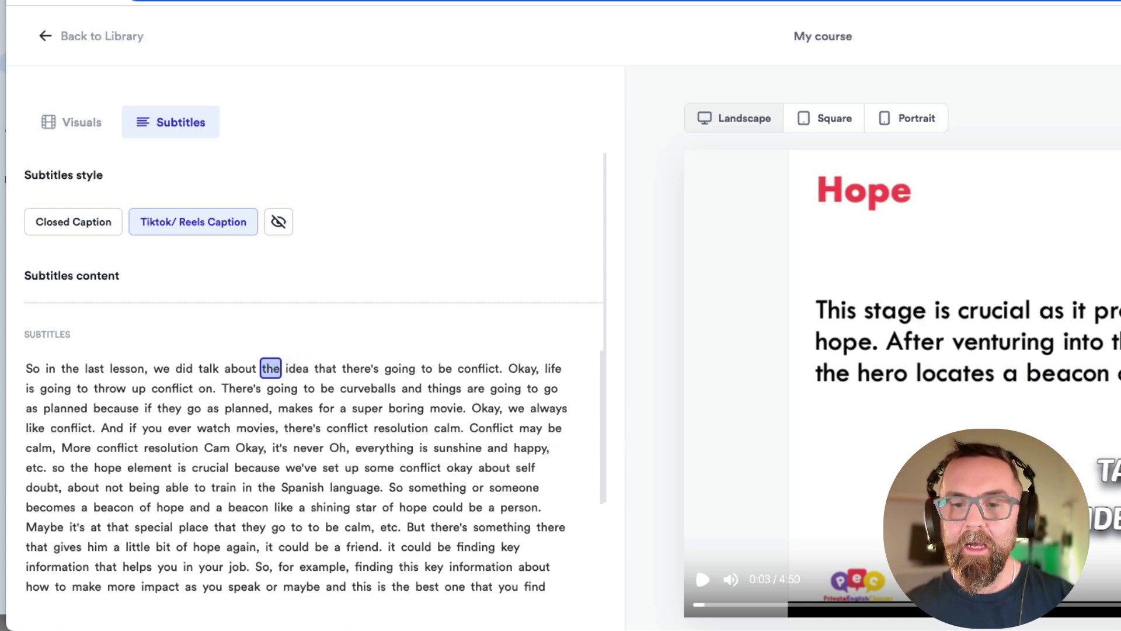
scroll(445, 466, down, 5)
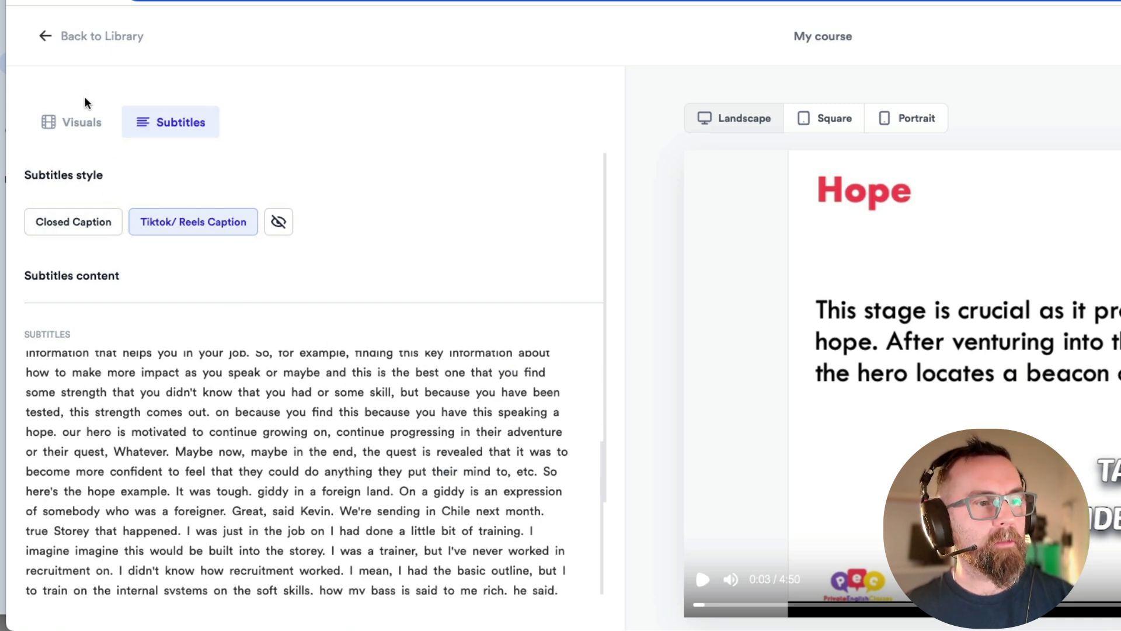
Try Closed Caption, keep the TikTok/Reels Caption style, and return to the Visuals transcript
click(82, 222)
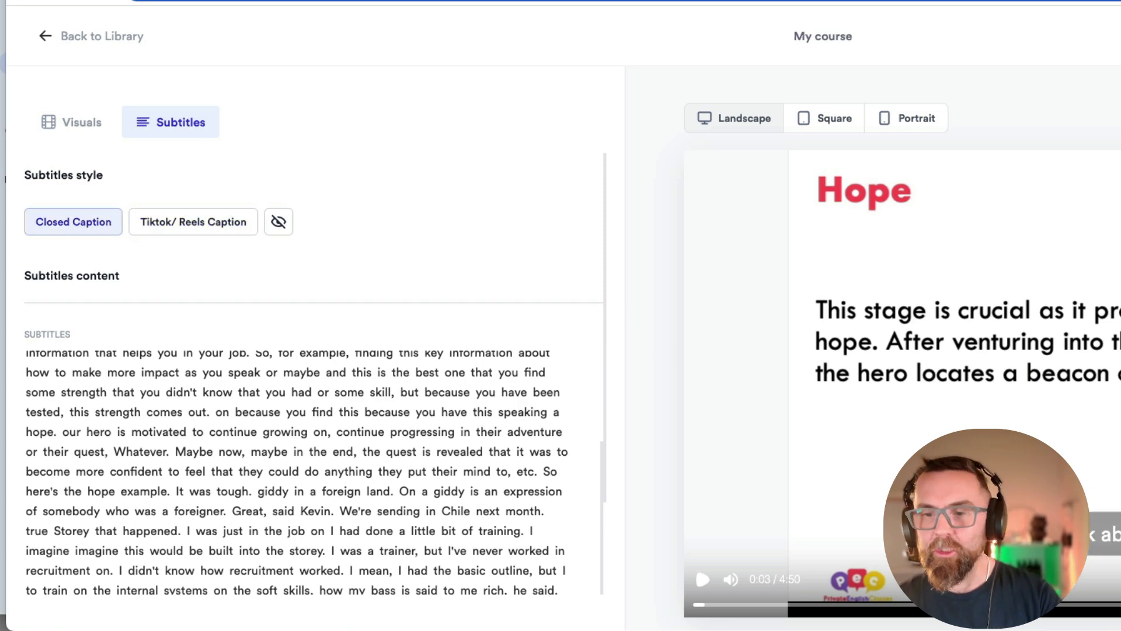
click(212, 233)
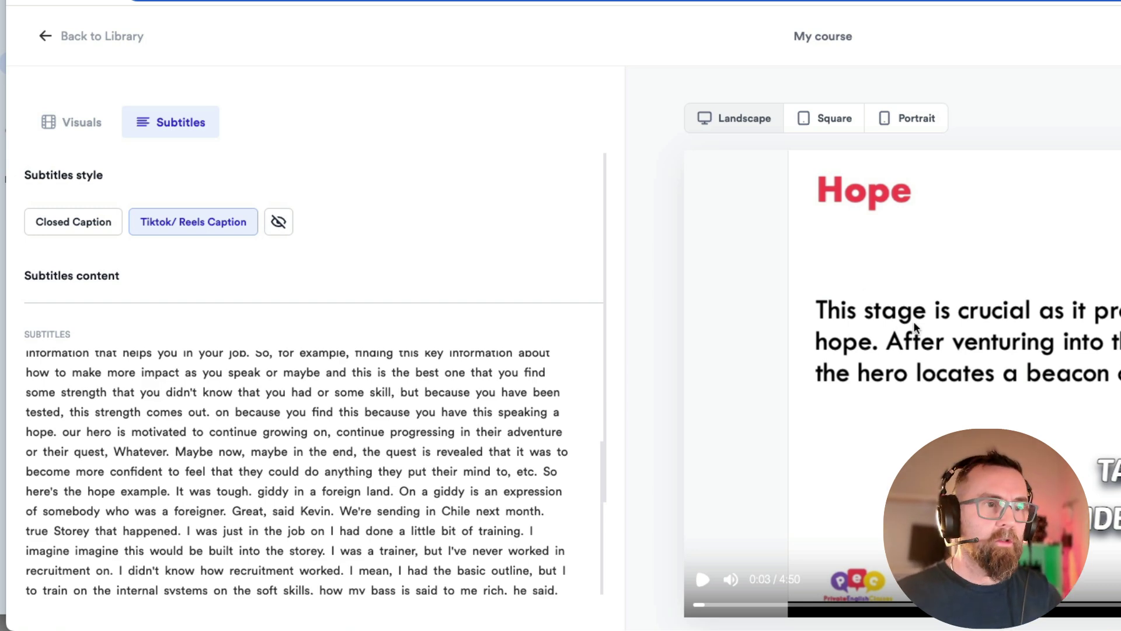
click(71, 123)
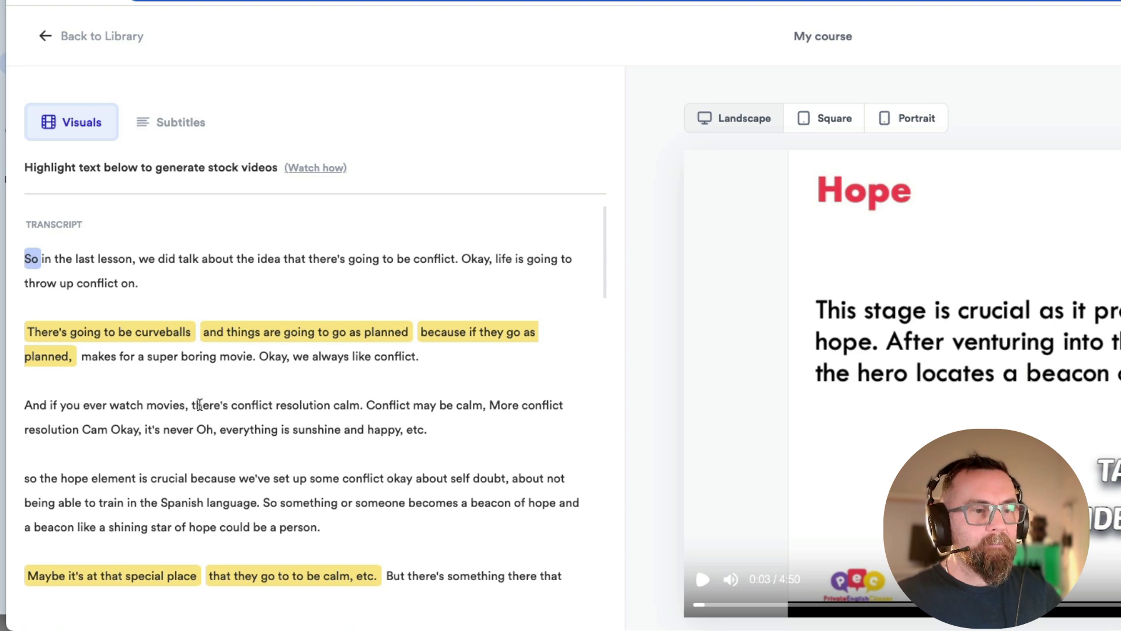
Generate a stock visual for the conflict resolution sentences
drag(191, 404, 76, 429)
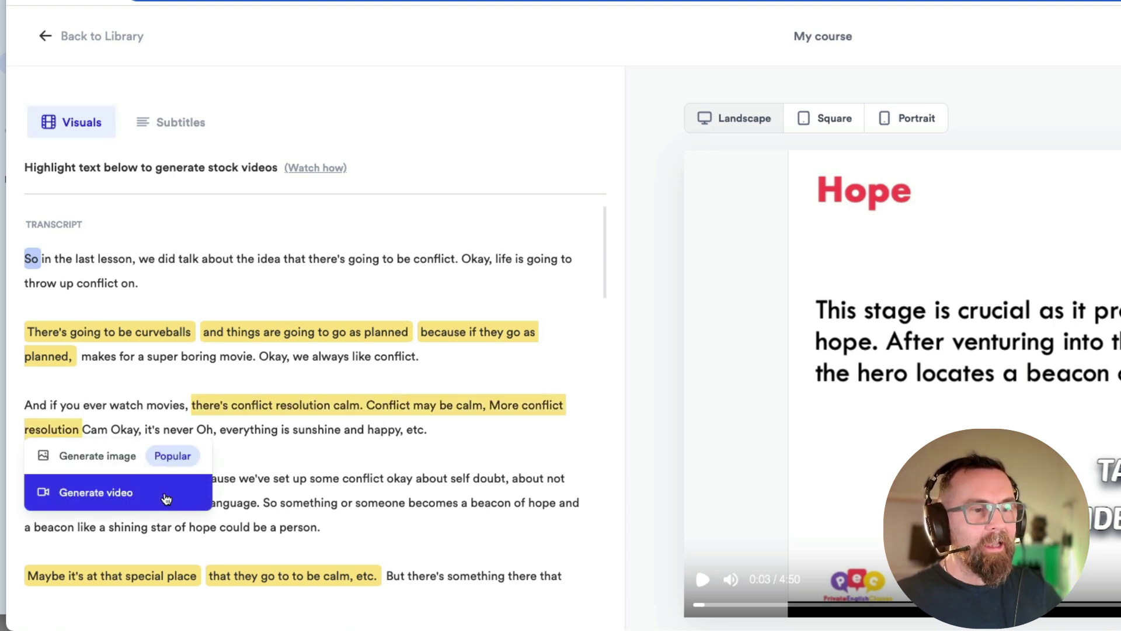
click(117, 463)
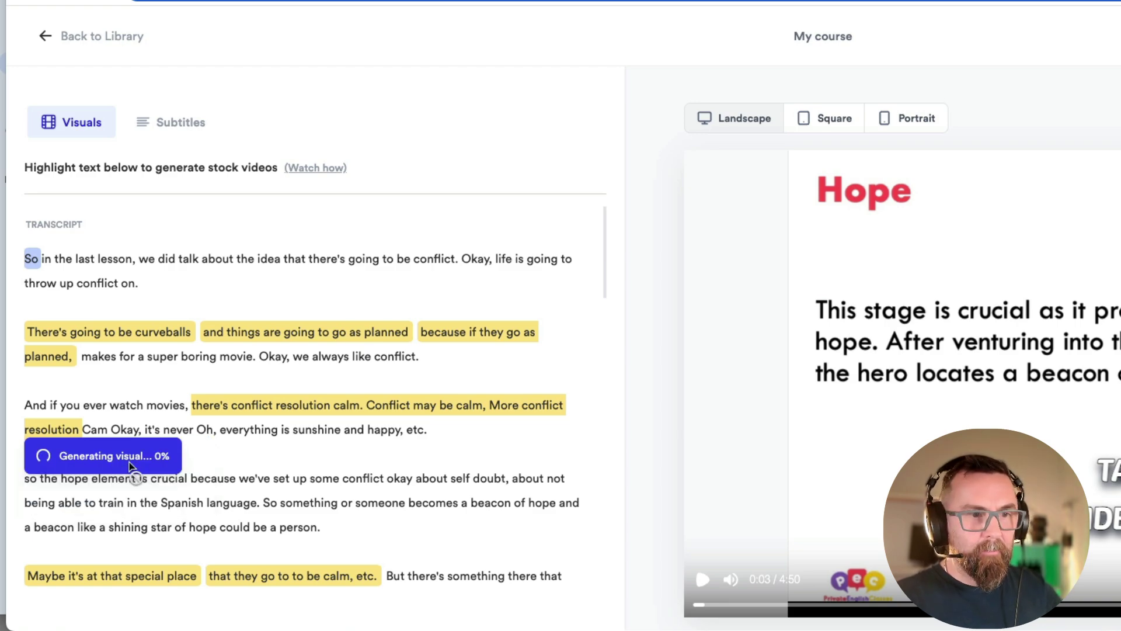
scroll(292, 193, down, 10)
scroll(291, 198, up, 5)
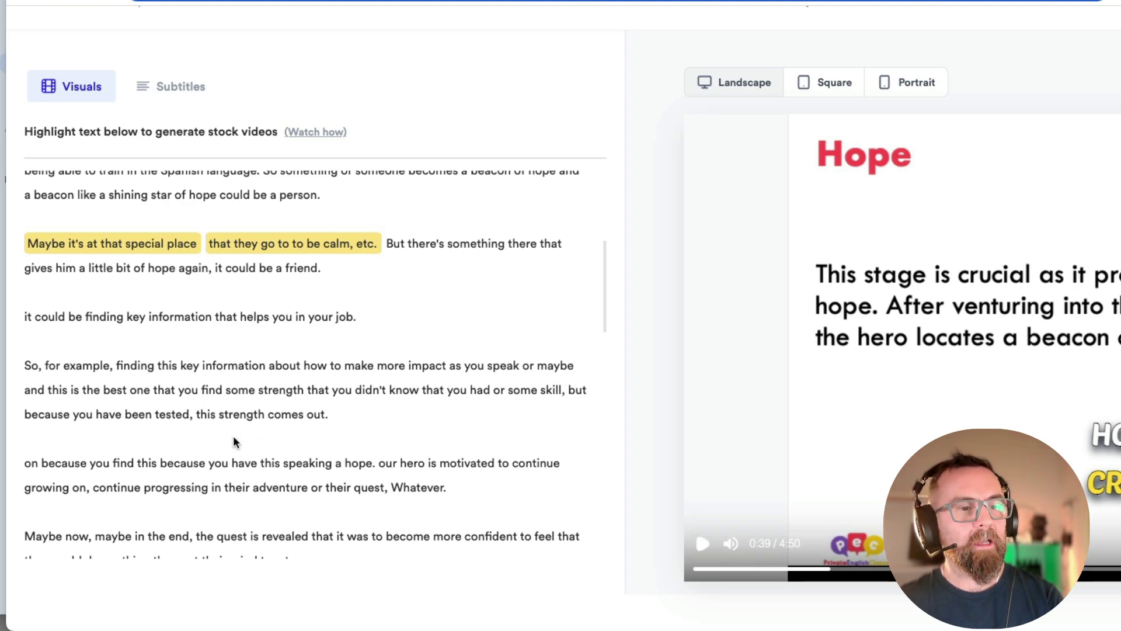
scroll(195, 396, up, 1)
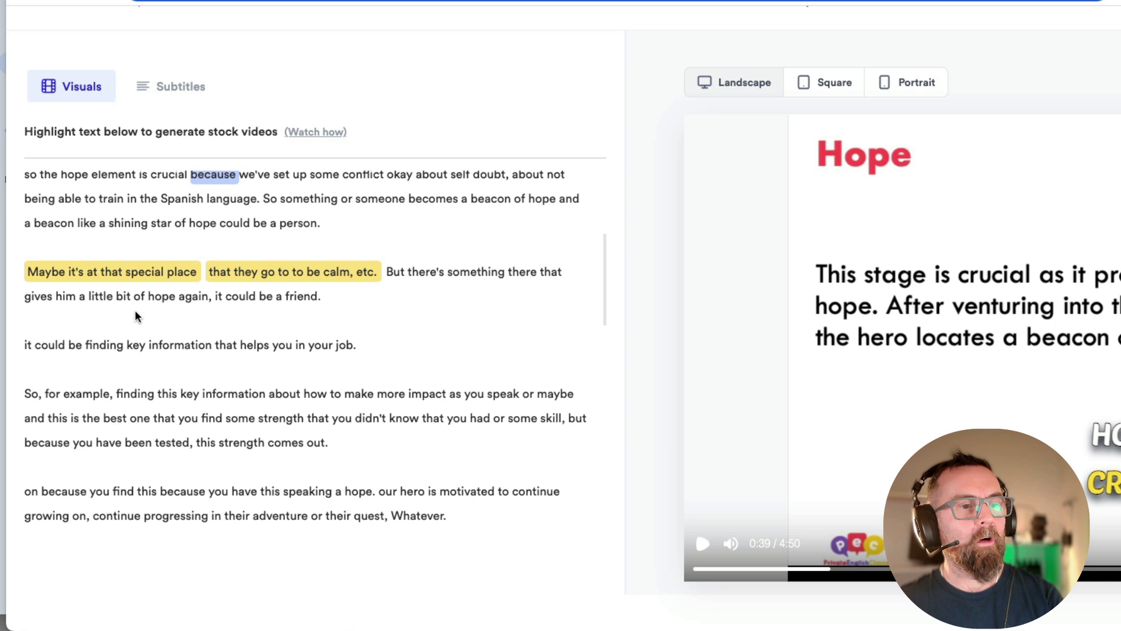
scroll(238, 282, up, 1)
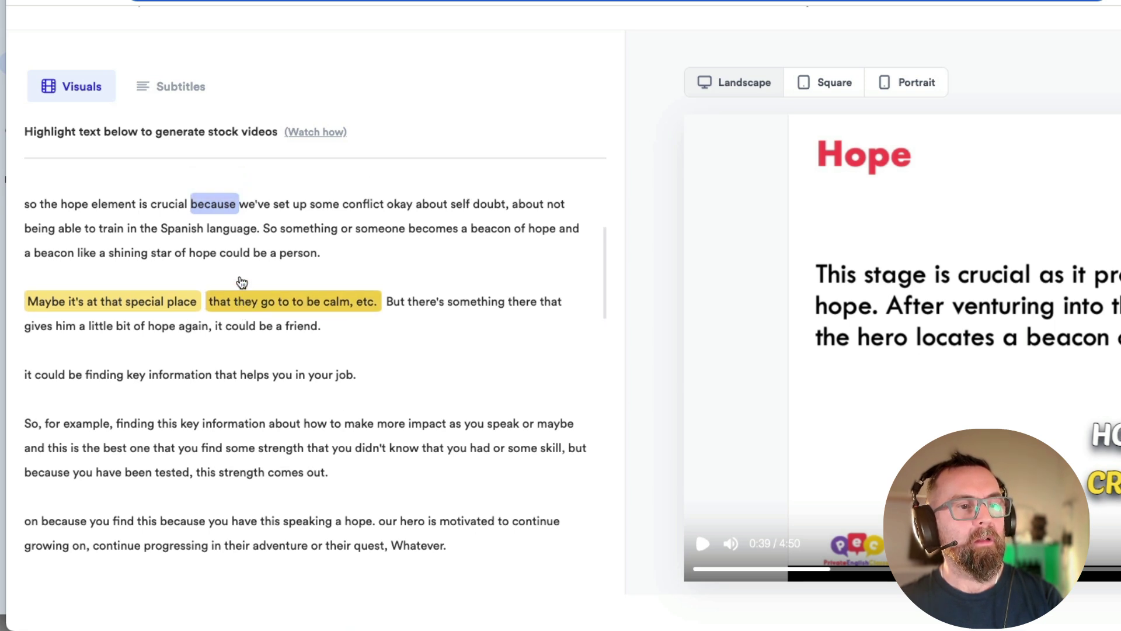
scroll(241, 283, up, 2)
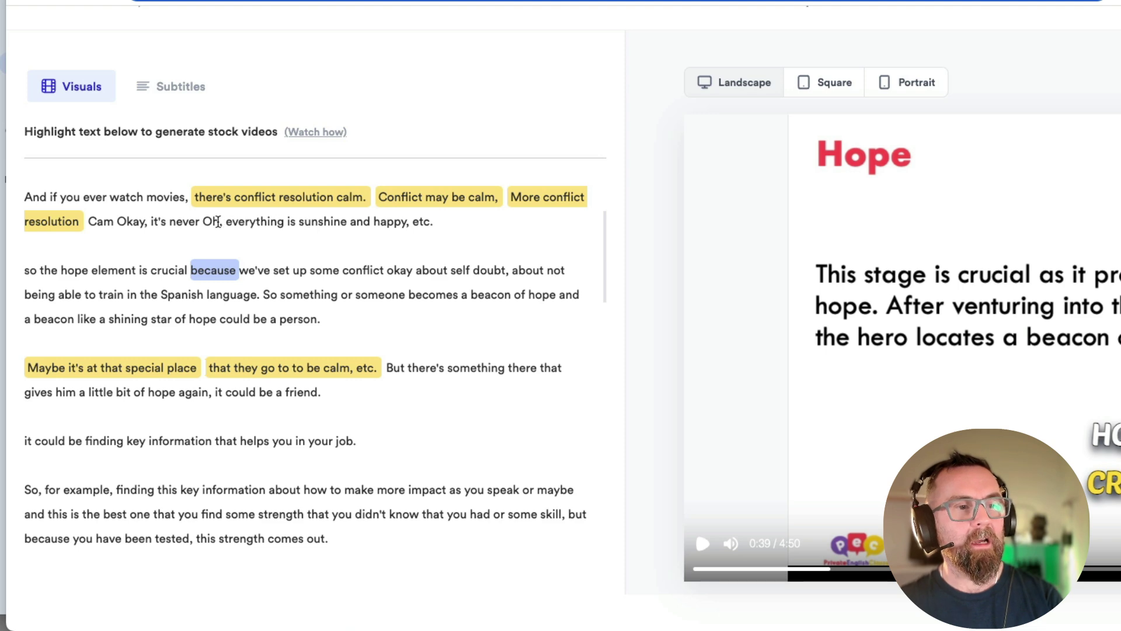
Generate a stock video of friends at sunset for 'everything is sunshine and happy,'
drag(229, 225, 409, 225)
click(447, 248)
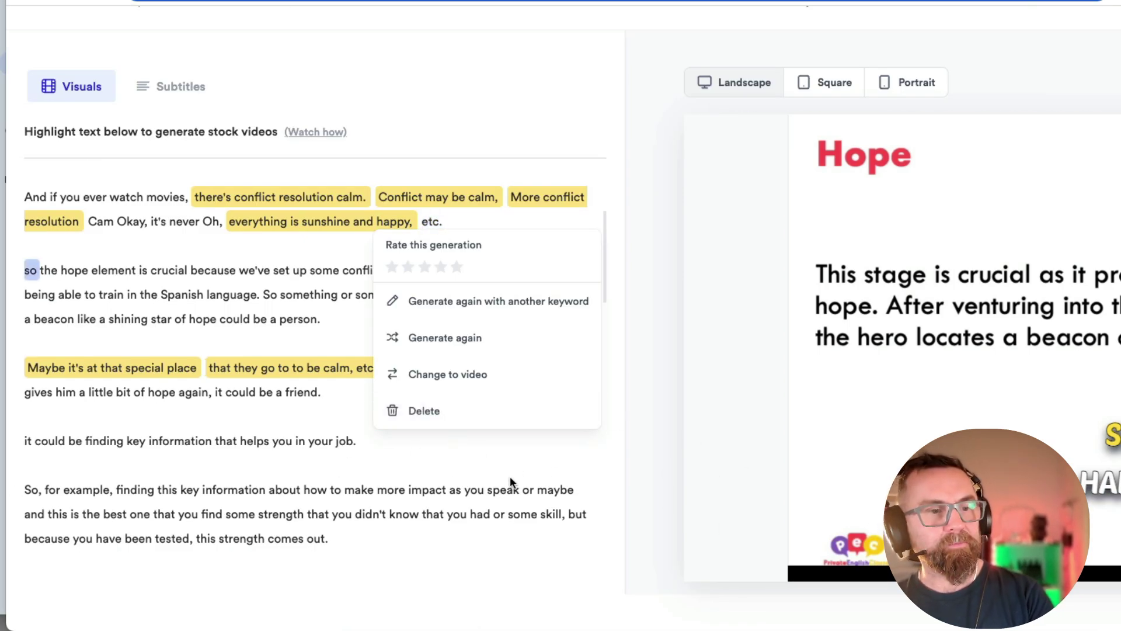
scroll(339, 342, down, 6)
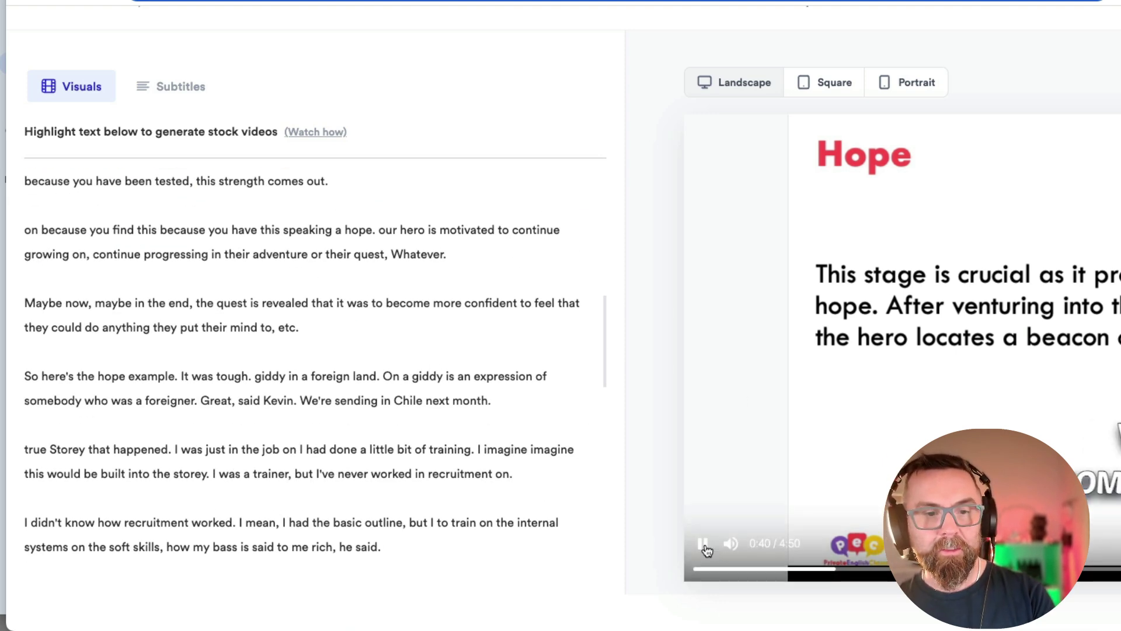
Pause the preview and generate a stock video for the recruitment sentences
click(703, 546)
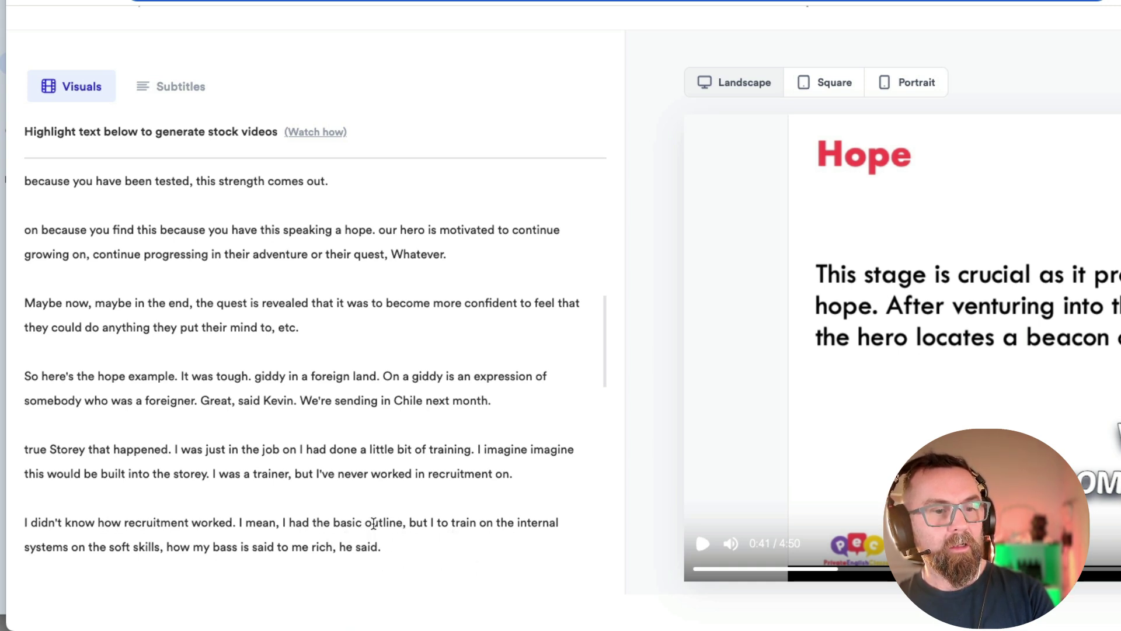
drag(374, 523, 51, 519)
double_click(51, 520)
scroll(99, 335, down, 6)
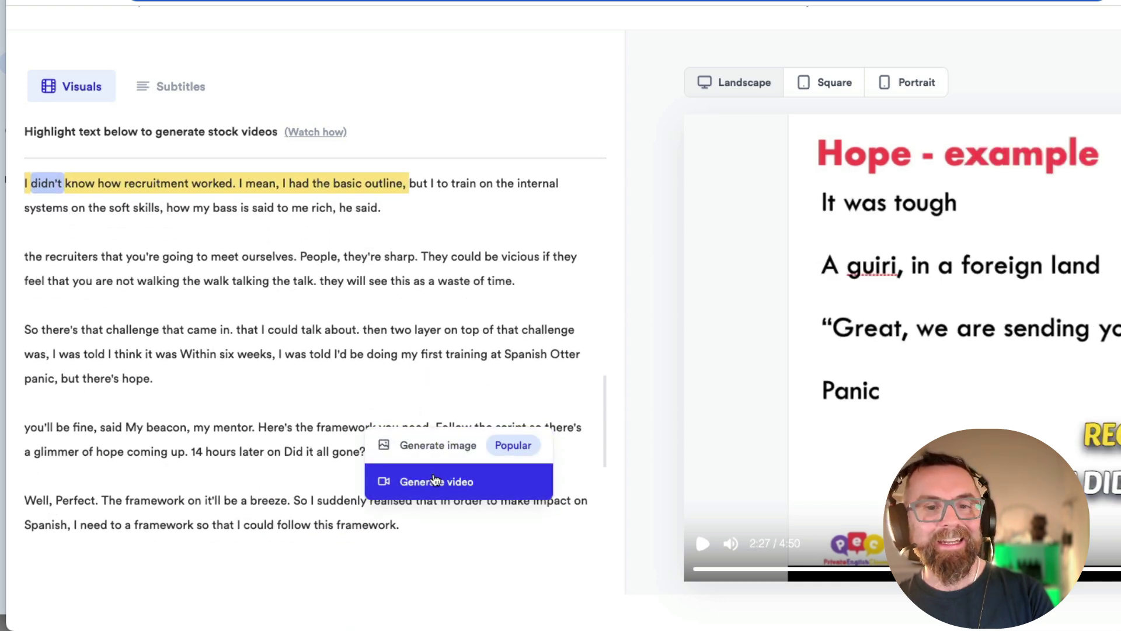
click(436, 480)
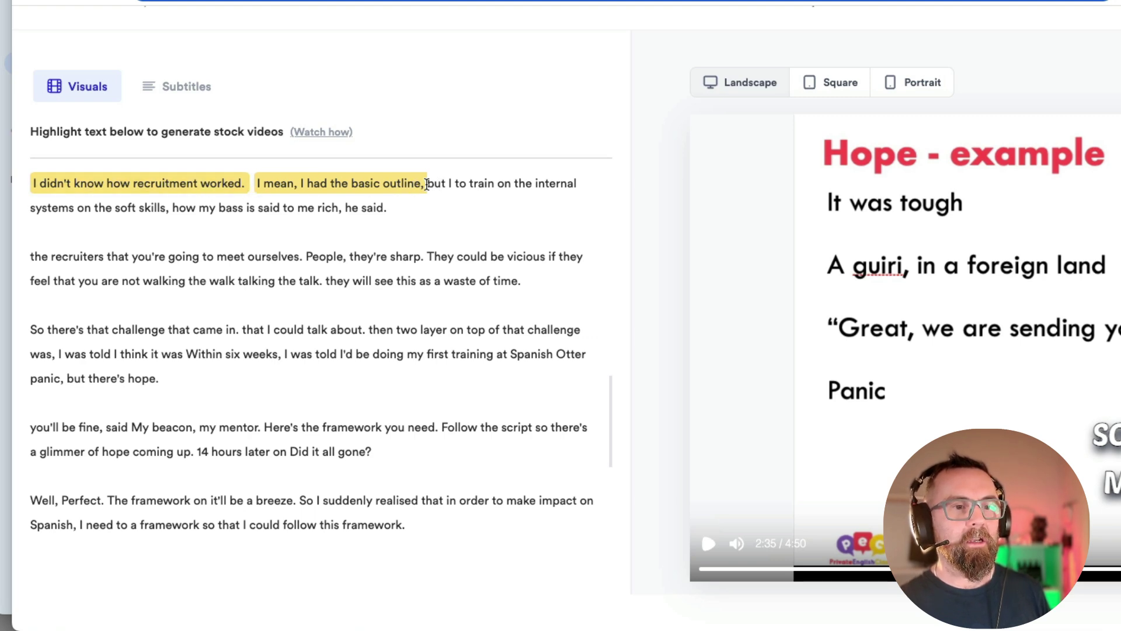
Regenerate the recruitment sentence's stock clip with 'recruitment' added to its keywords, then preview it
click(328, 186)
click(318, 185)
double_click(292, 185)
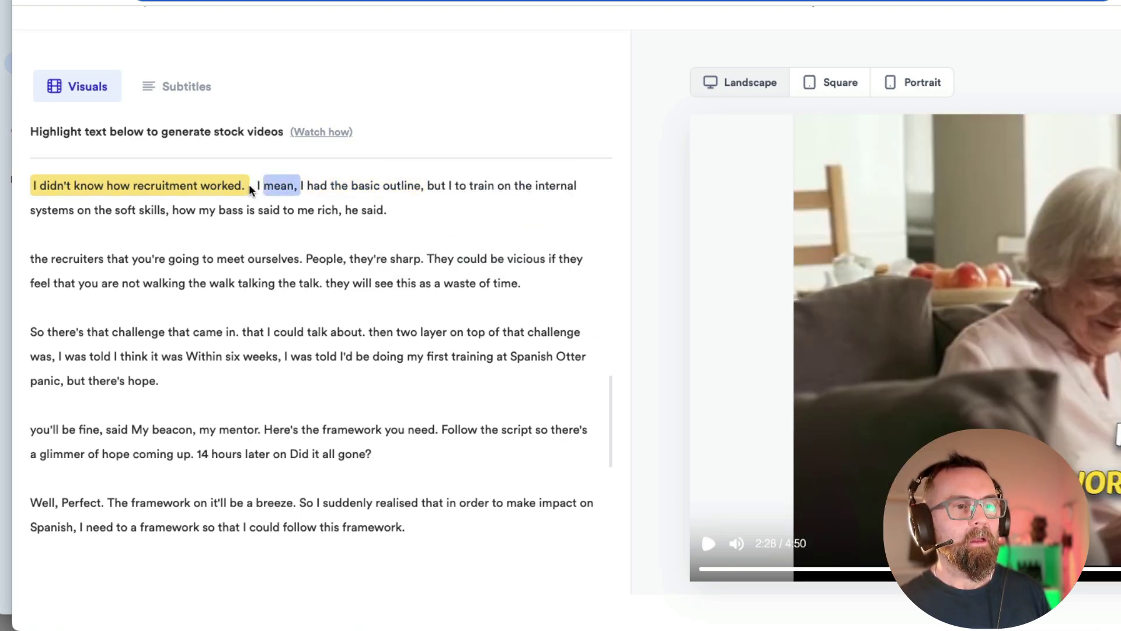
click(248, 184)
double_click(232, 181)
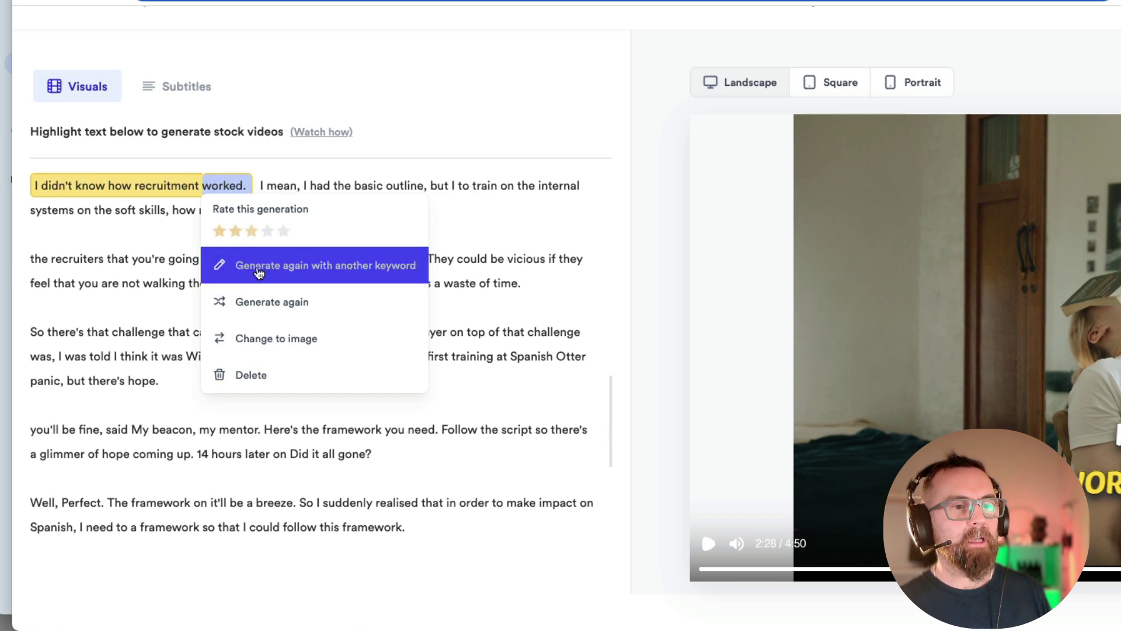
click(295, 267)
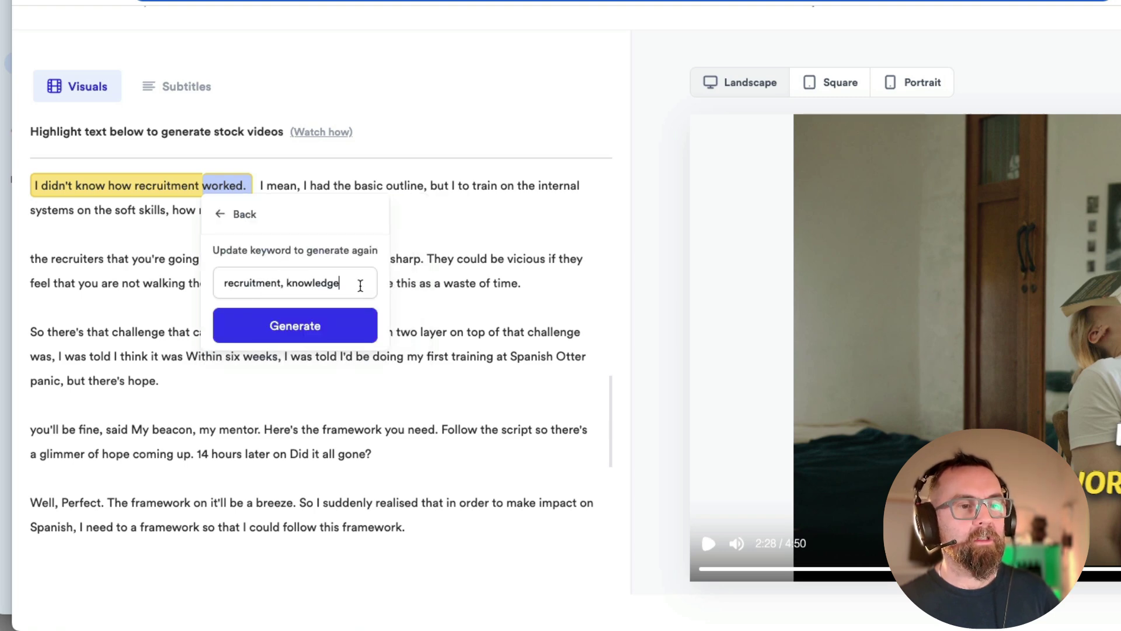
click(340, 284)
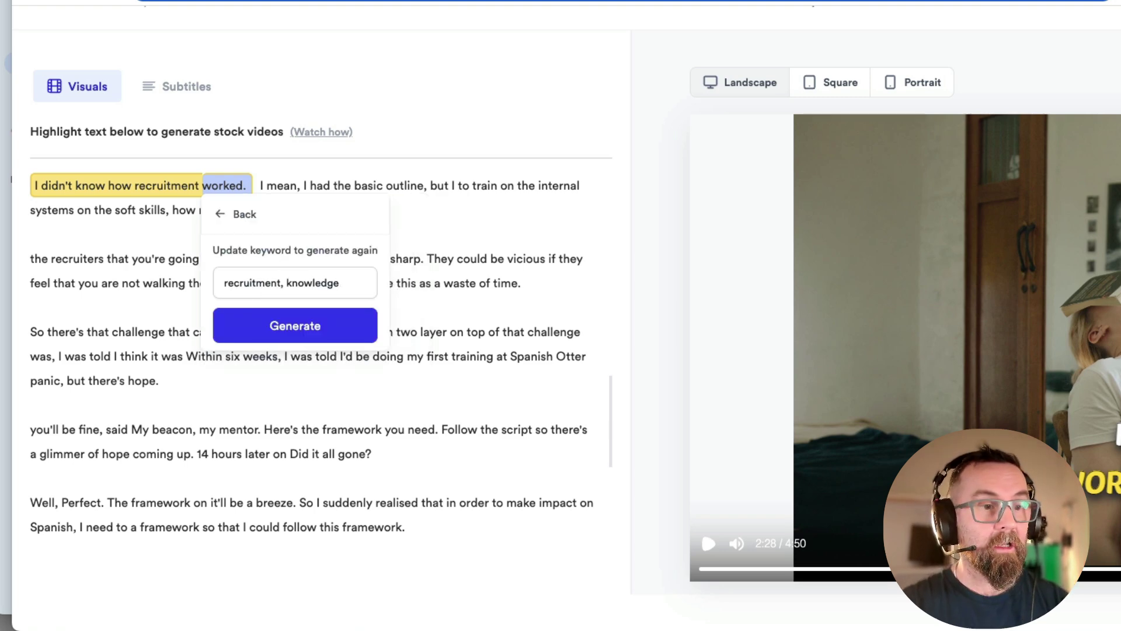
text(, recruitment)
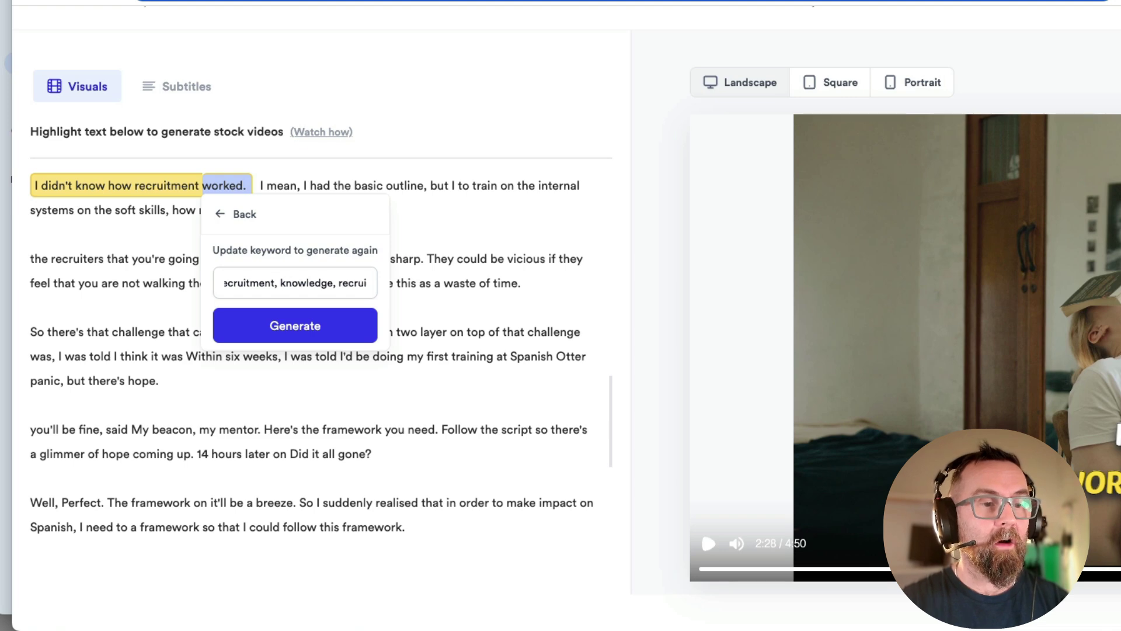
click(358, 327)
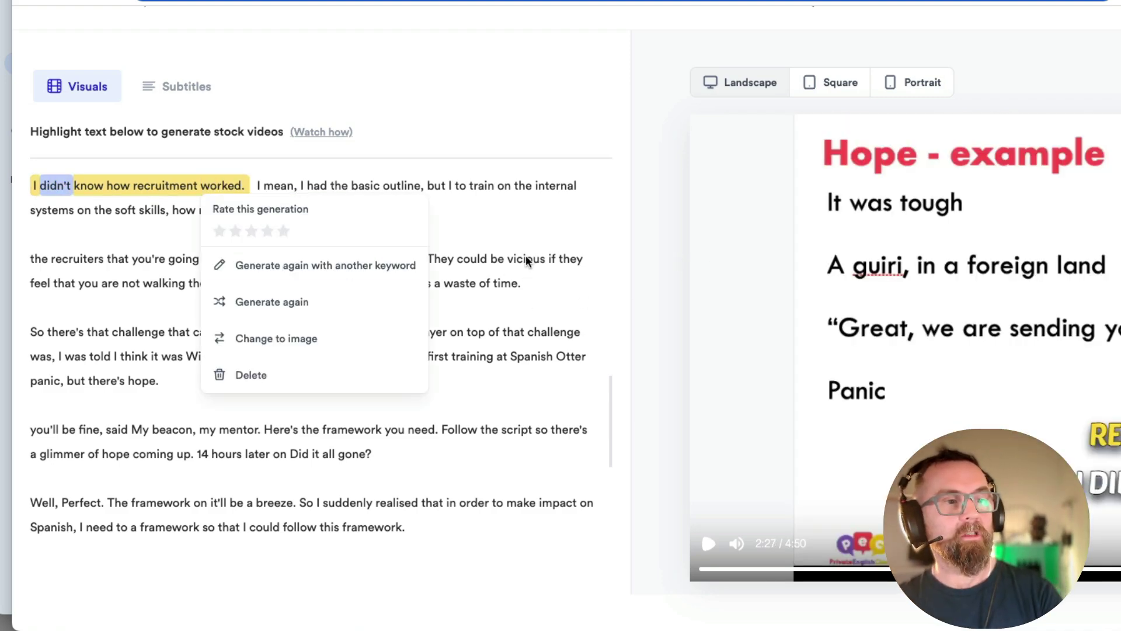
click(867, 444)
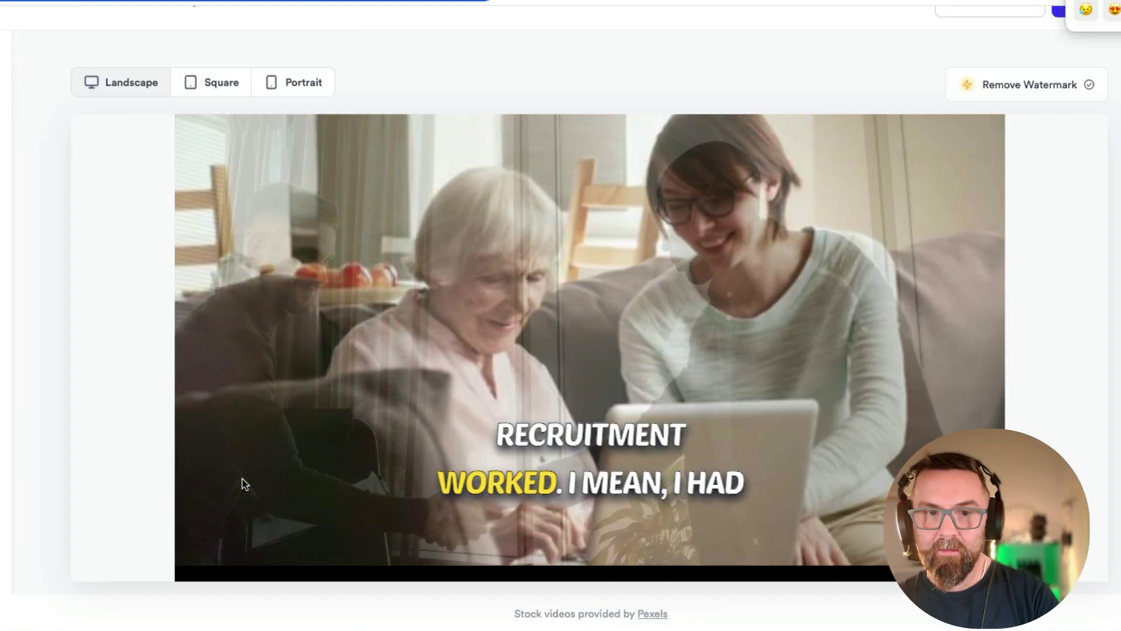
Switch the project to portrait format and start the export
click(225, 83)
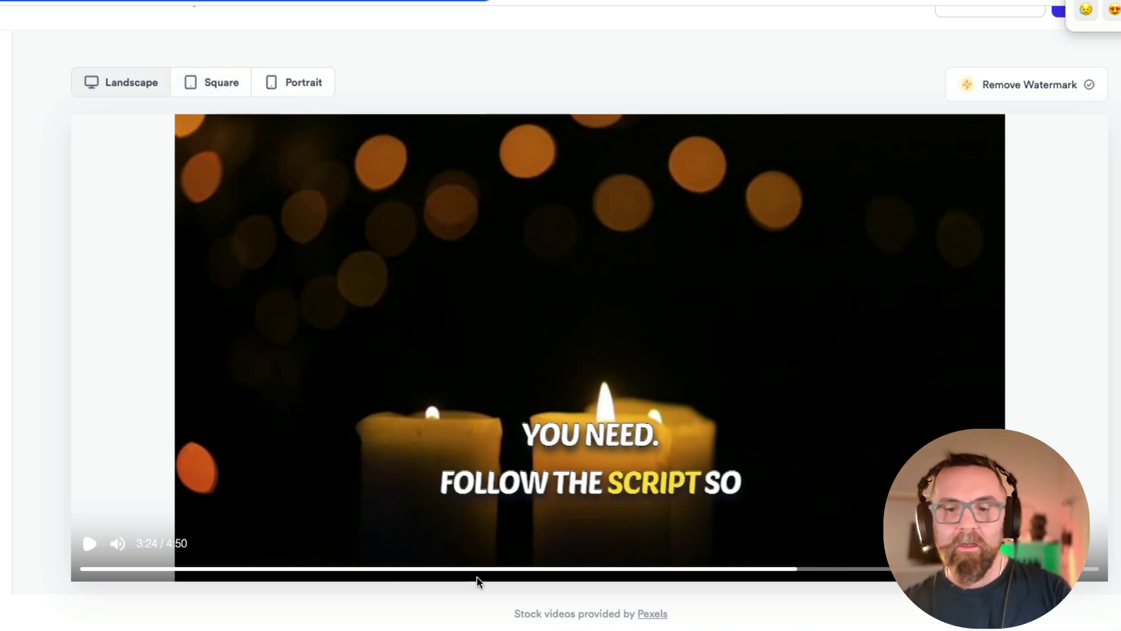
click(845, 570)
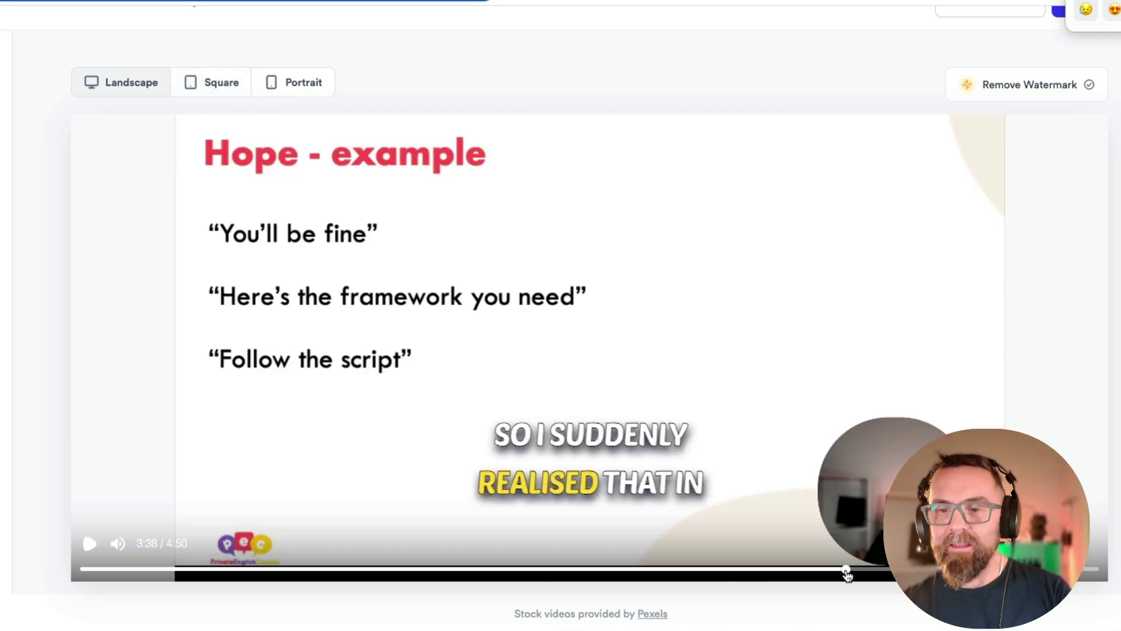
click(225, 92)
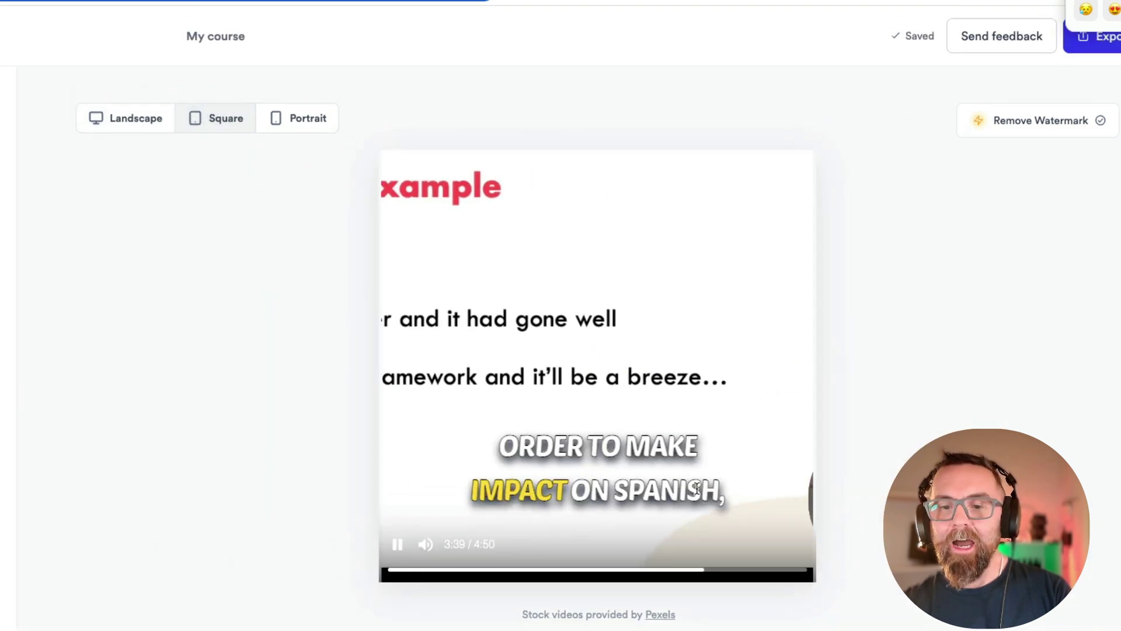
click(405, 546)
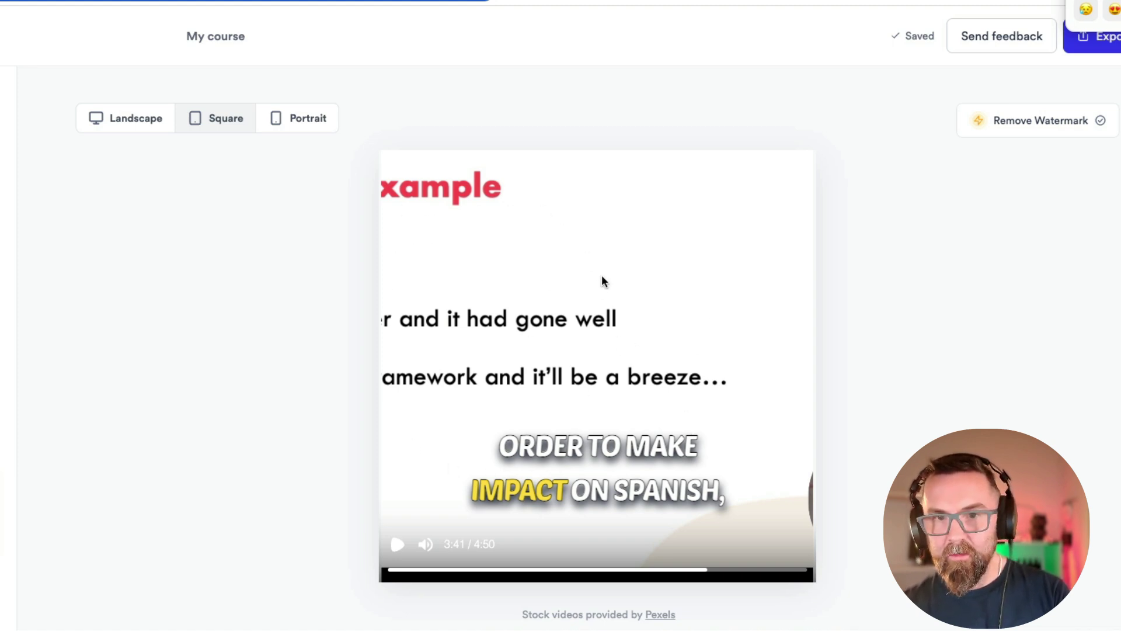
click(301, 118)
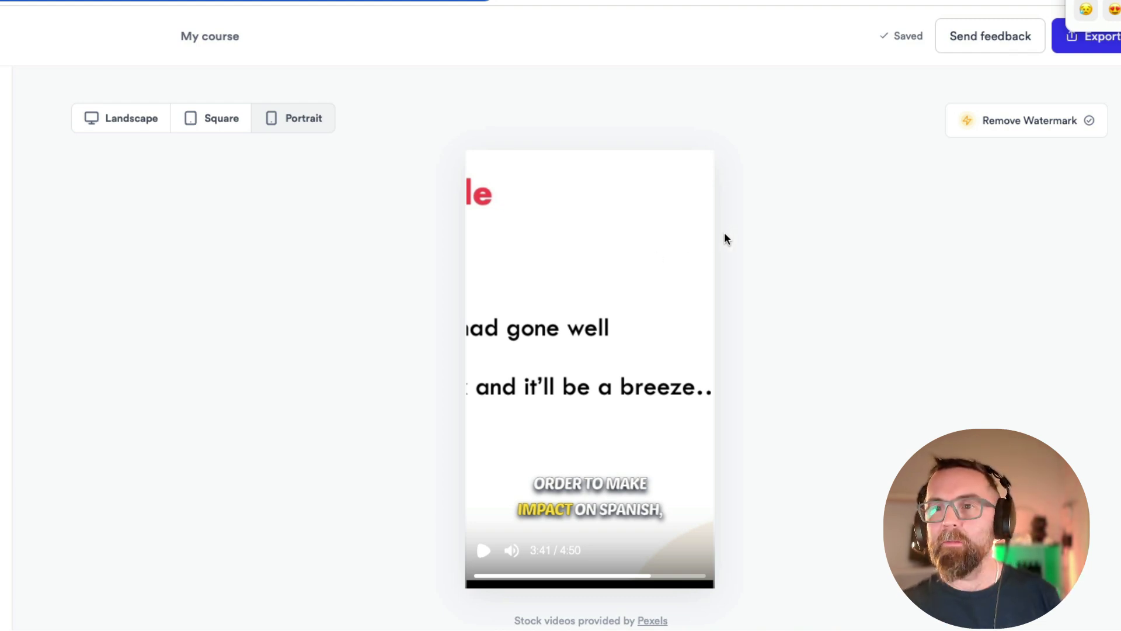
click(1104, 36)
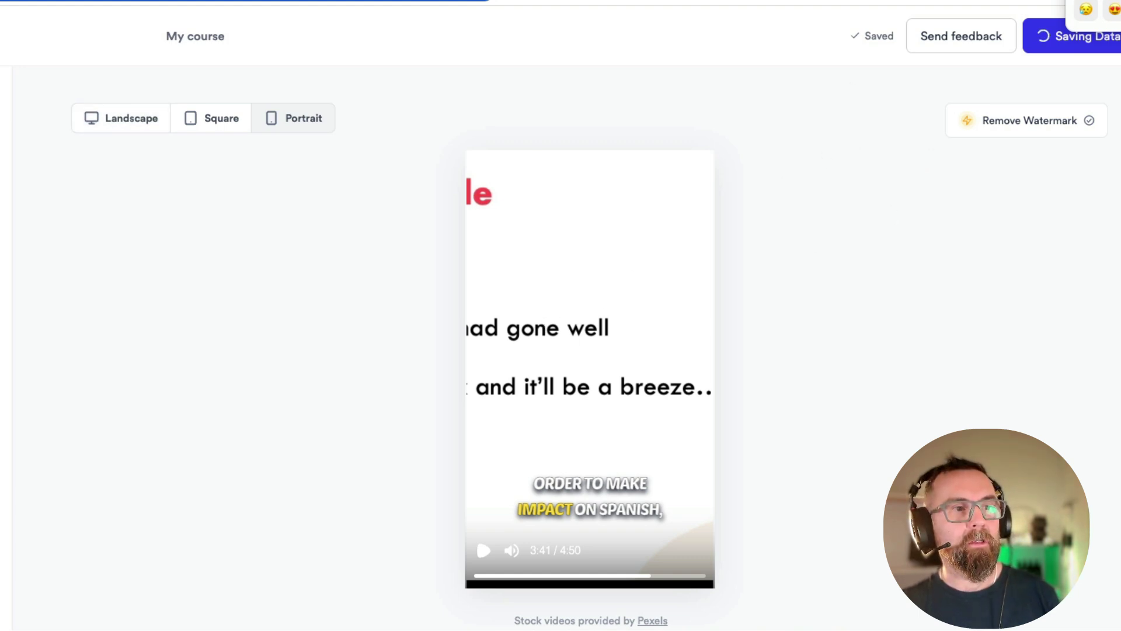
Confirm leaving the editor and start a new audiogram from Create New
click(269, 230)
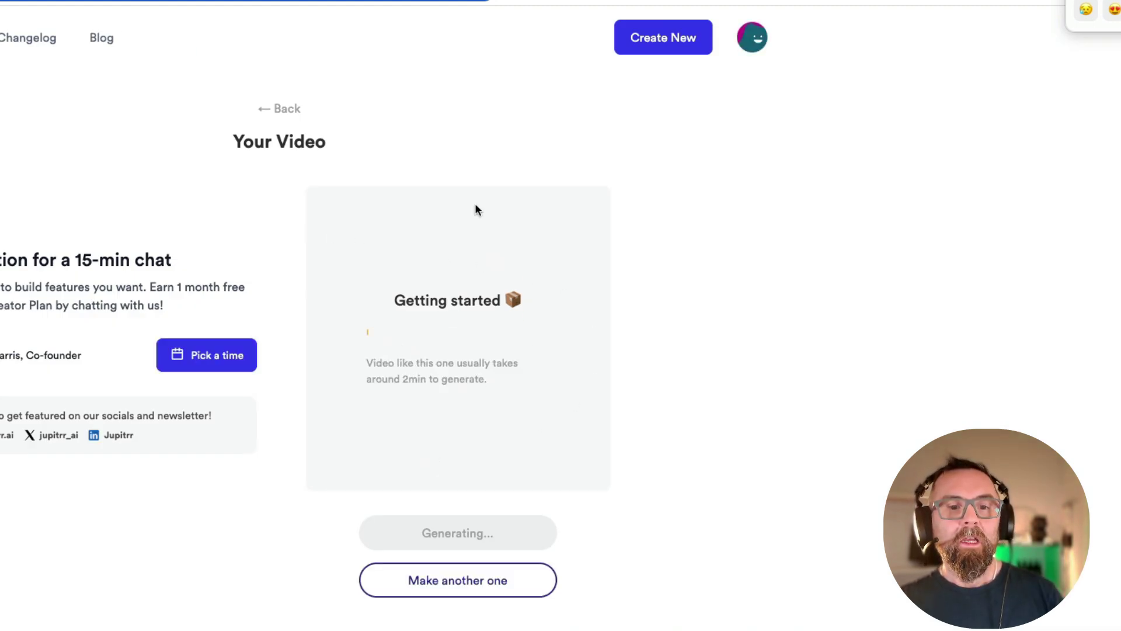
click(696, 41)
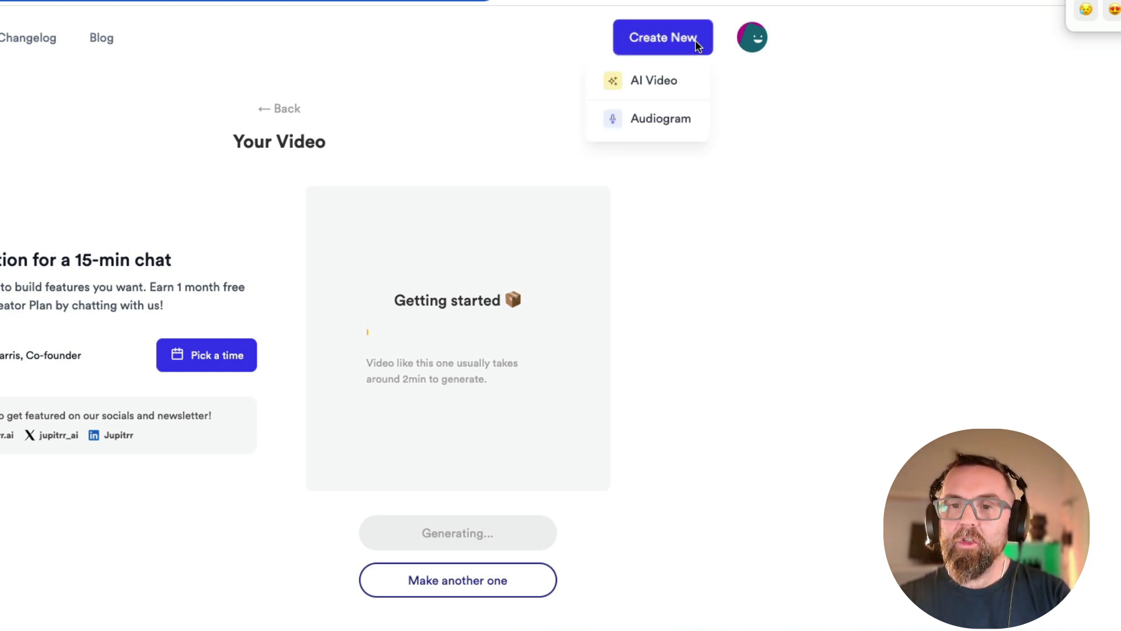
click(652, 127)
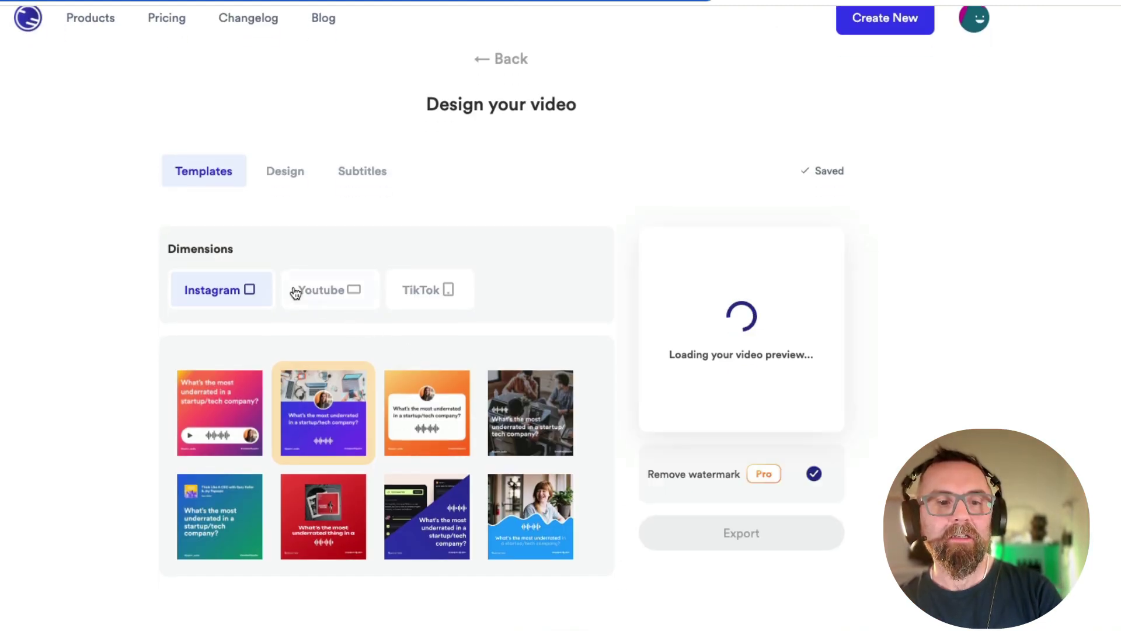
Set the audiogram to Instagram square dimensions and title it 'Setting your goals for 2024'
click(296, 292)
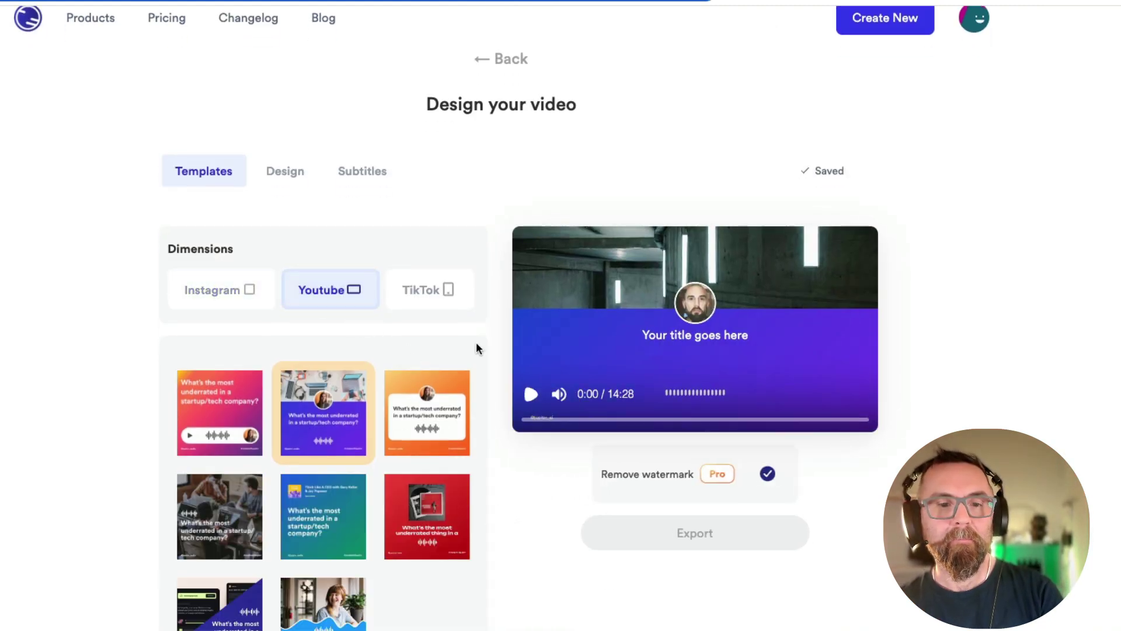
click(214, 292)
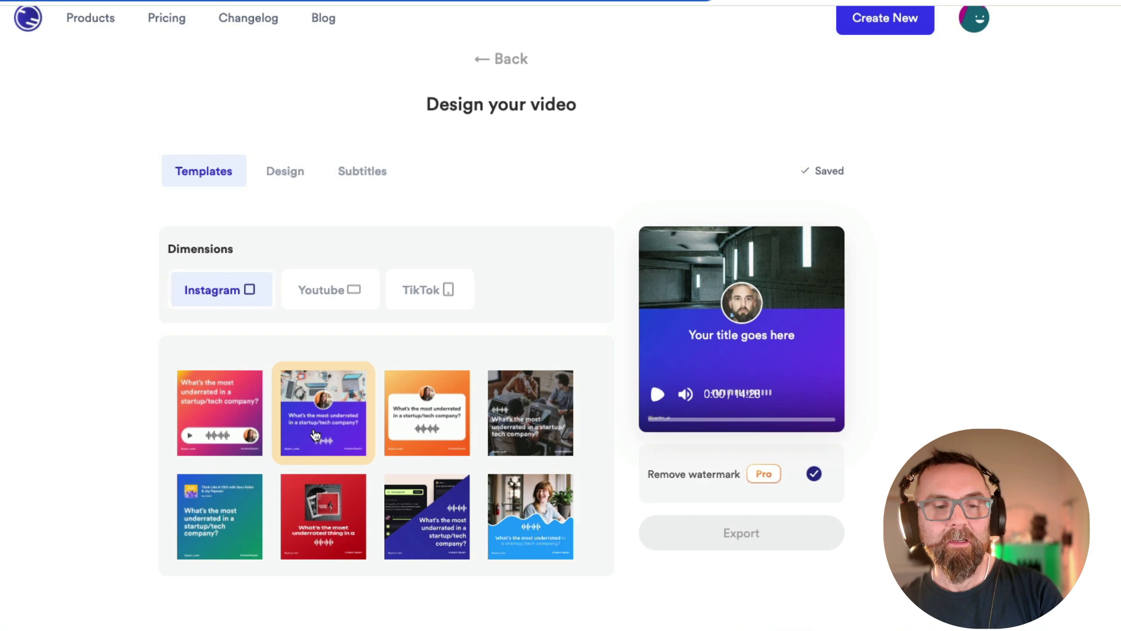
click(285, 173)
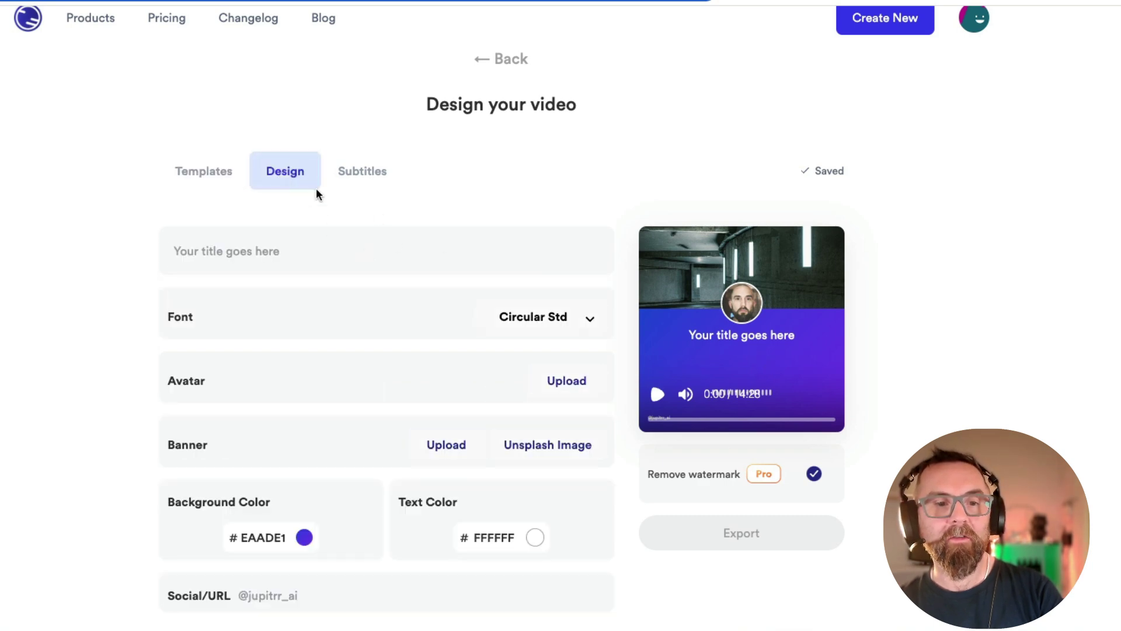
click(260, 248)
text(Setting yuour)
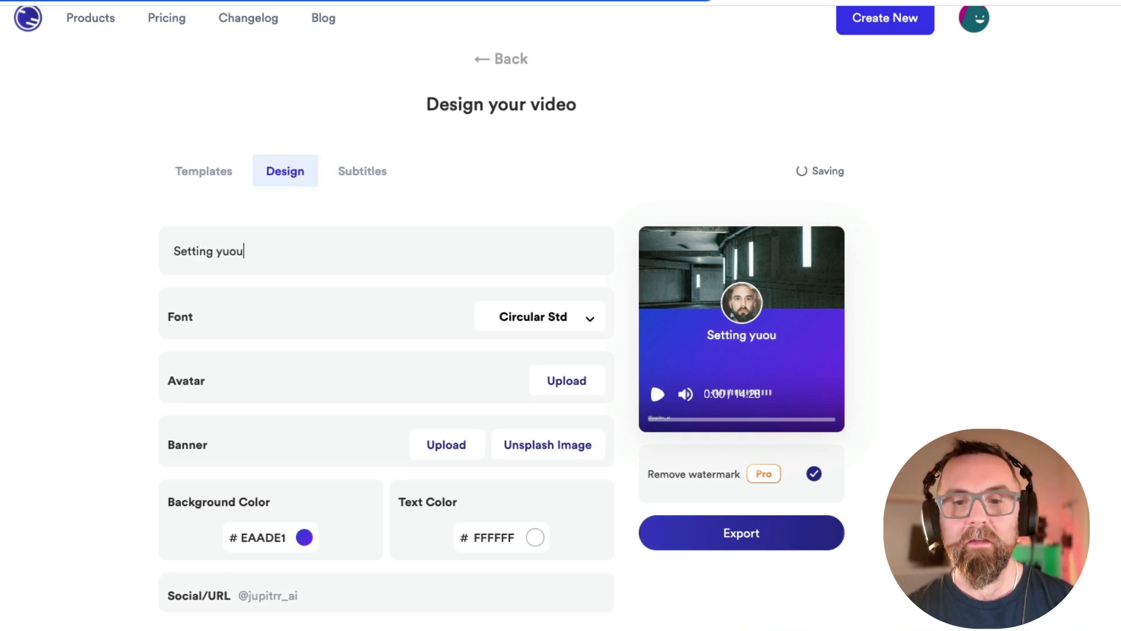
key(BackSpace)
key(BackSpace)
key(BackSpace)
key(BackSpace)
key(BackSpace)
text(our g)
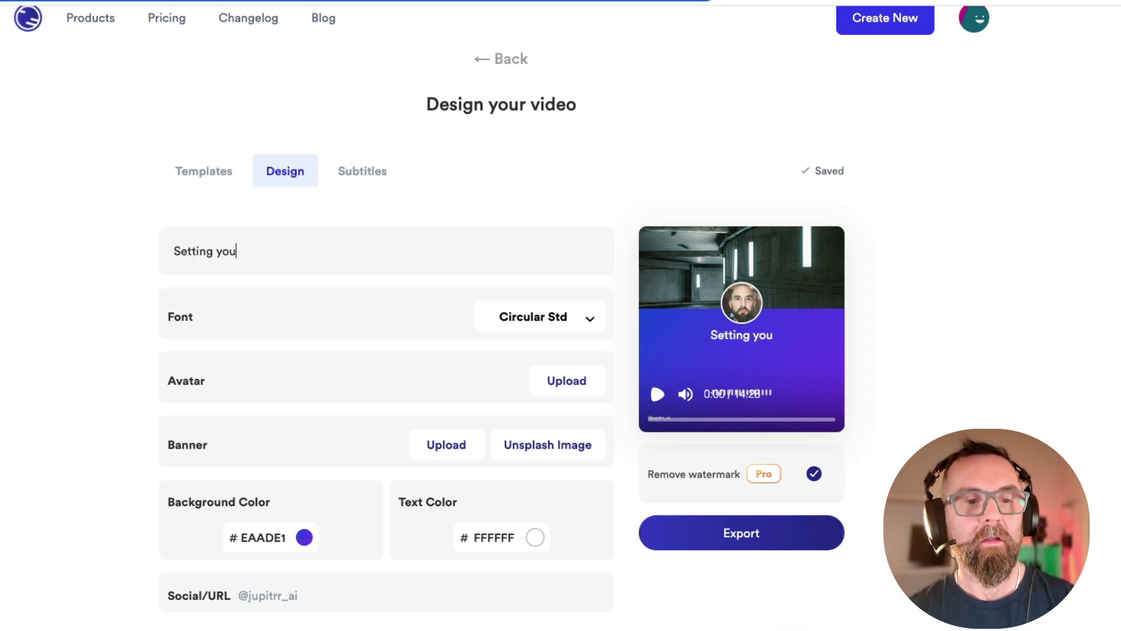
text(oals for )
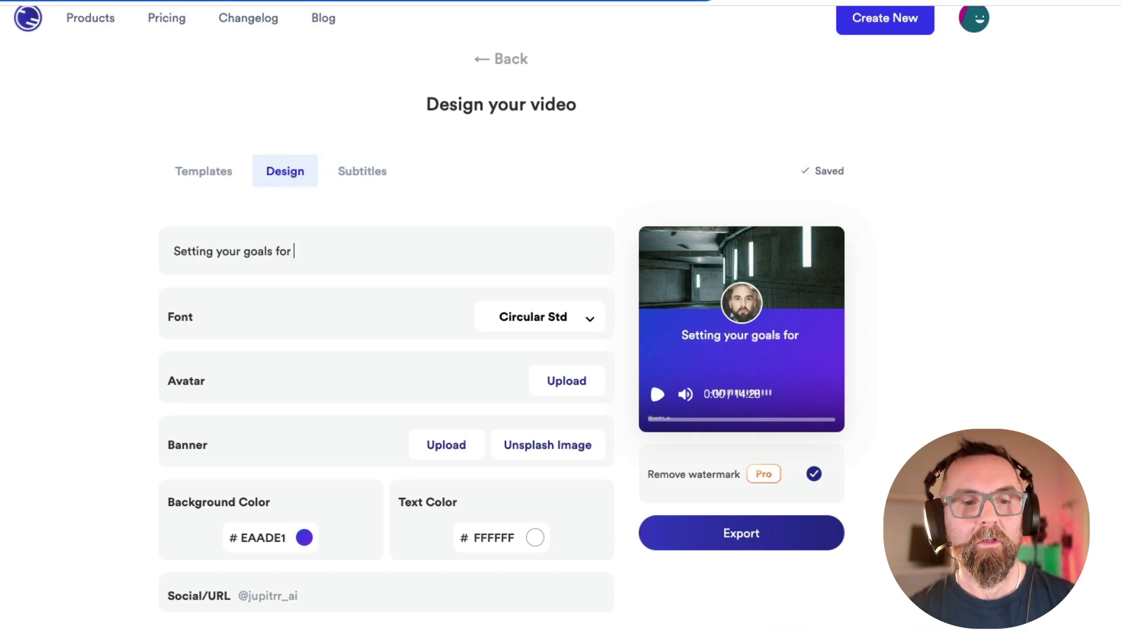
text(2024)
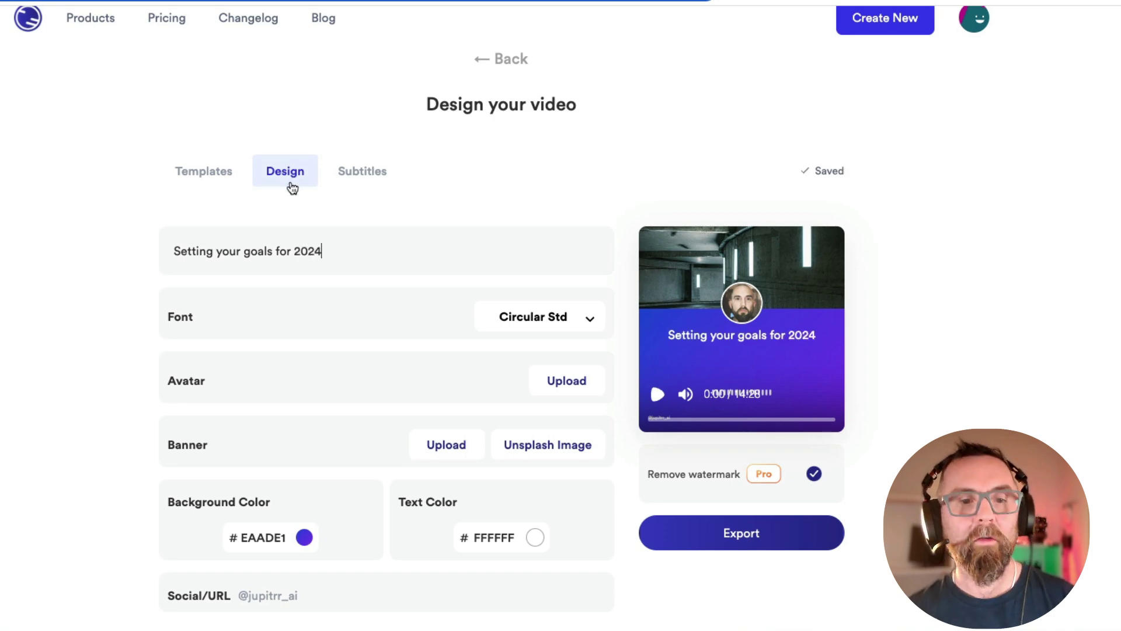
Open the audiogram's Subtitles section to generate its transcript
click(370, 175)
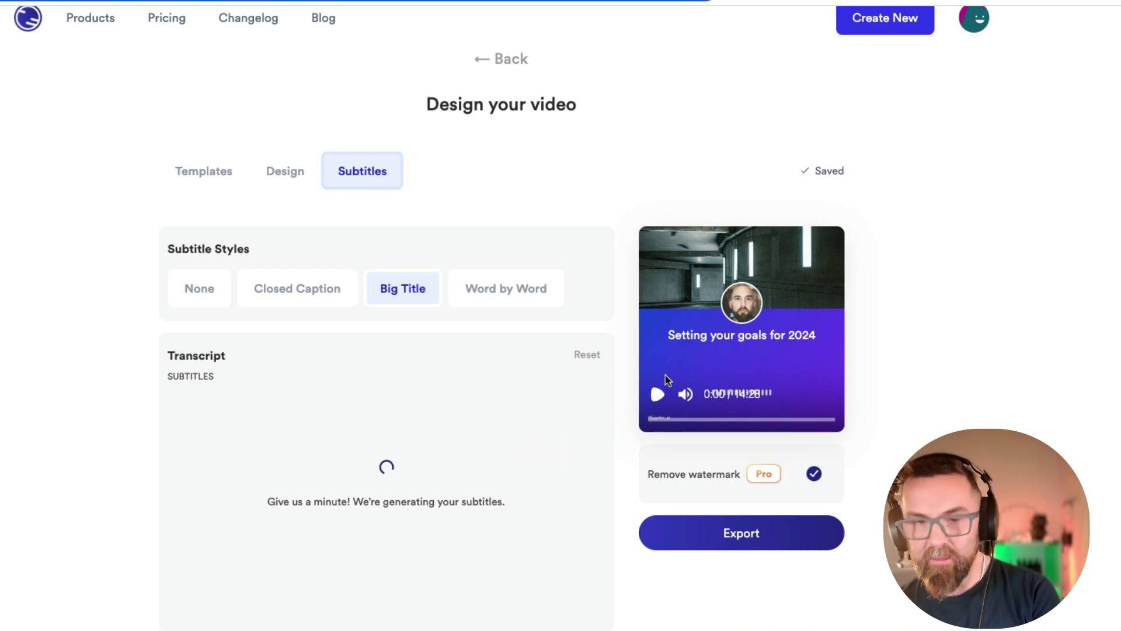
Switch the audiogram subtitles to the Word by Word style
click(515, 298)
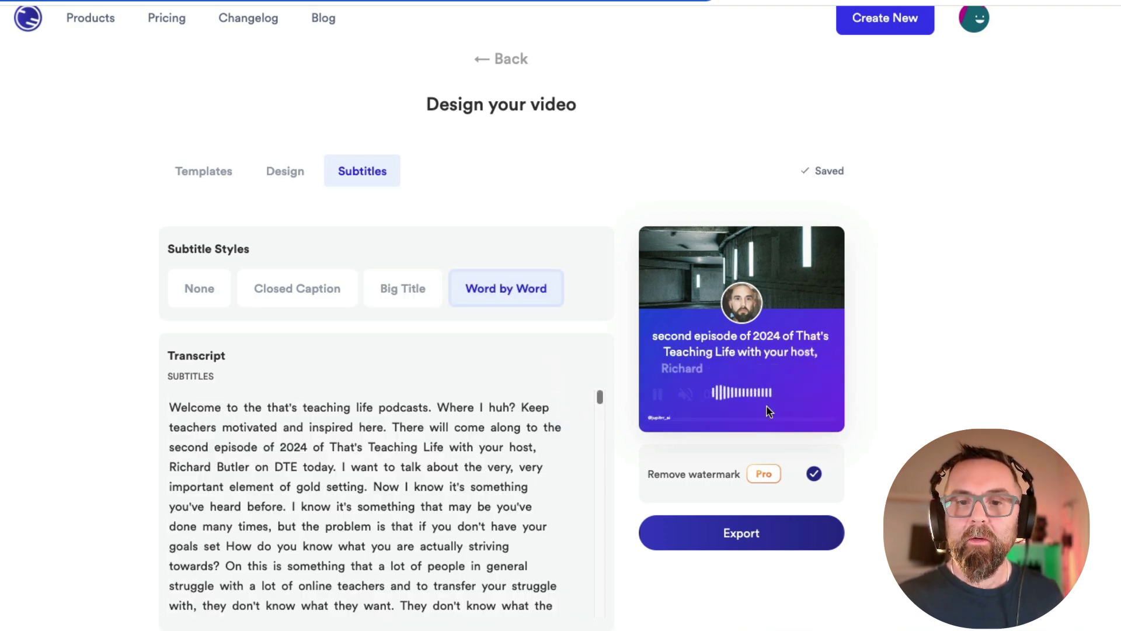